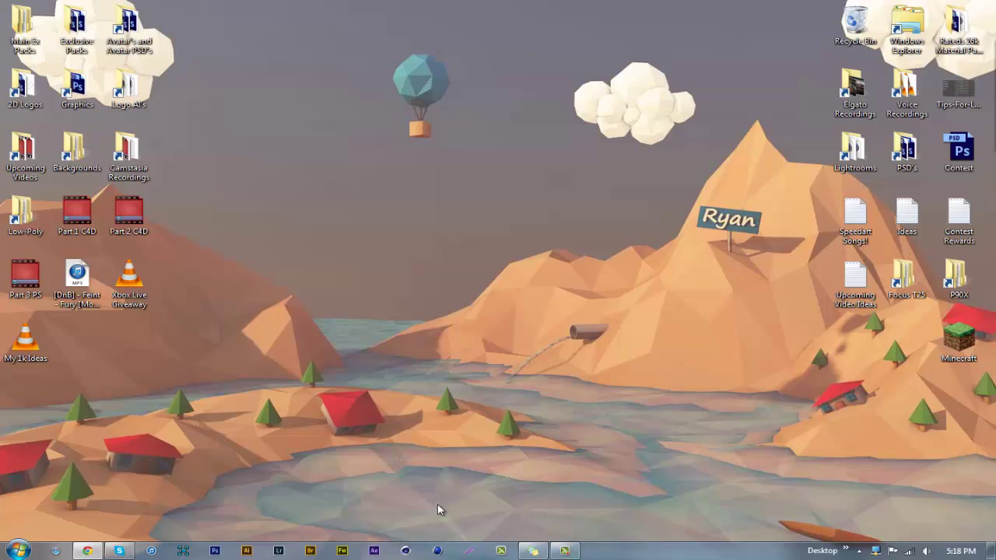
Launch Cinema 4D R12 from the taskbar, opening an empty Untitled 1 scene
click(437, 550)
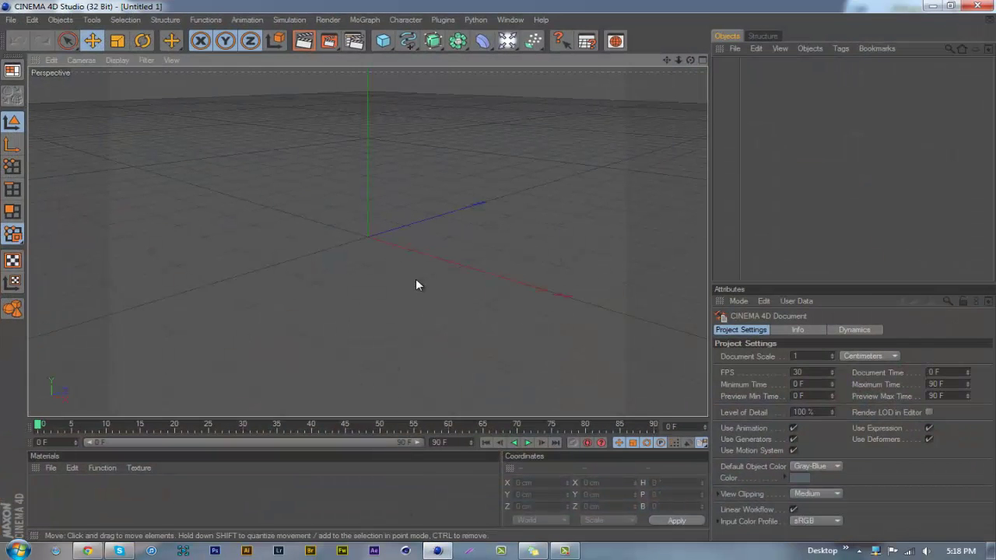
Open 'The Village C4D File' from Desktop > Backgrounds > Low Poly Wallpapers [MINE] > The Village
click(12, 19)
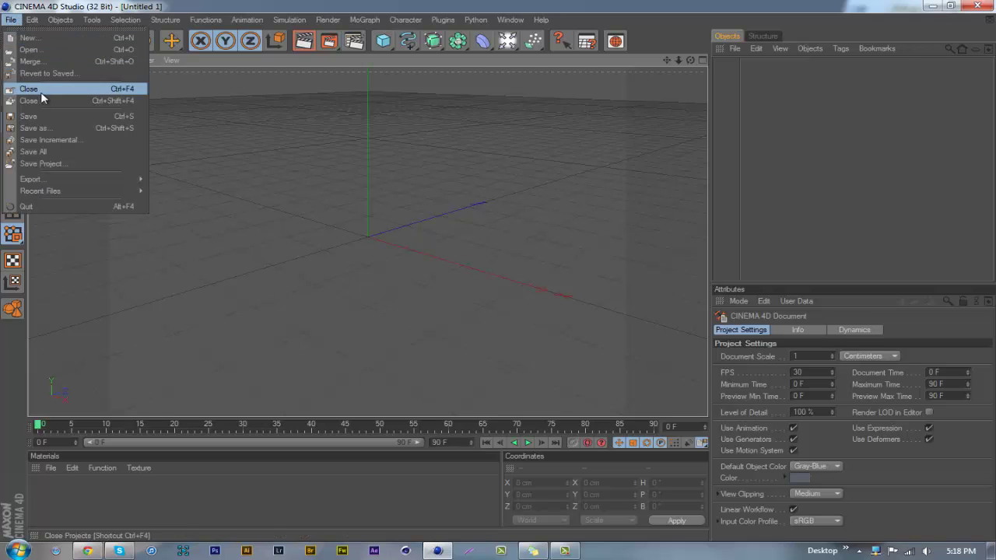
click(32, 50)
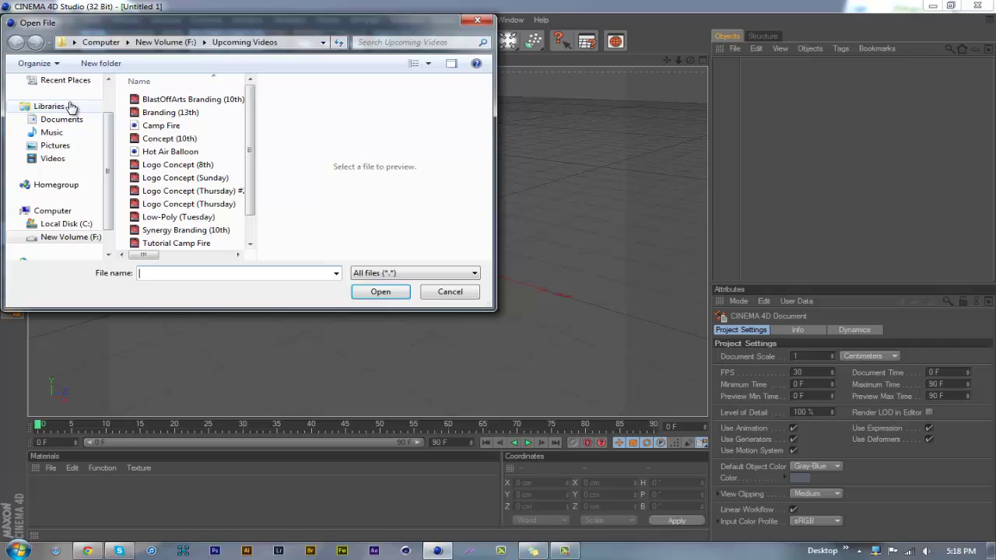
scroll(105, 126, up, 2)
click(54, 99)
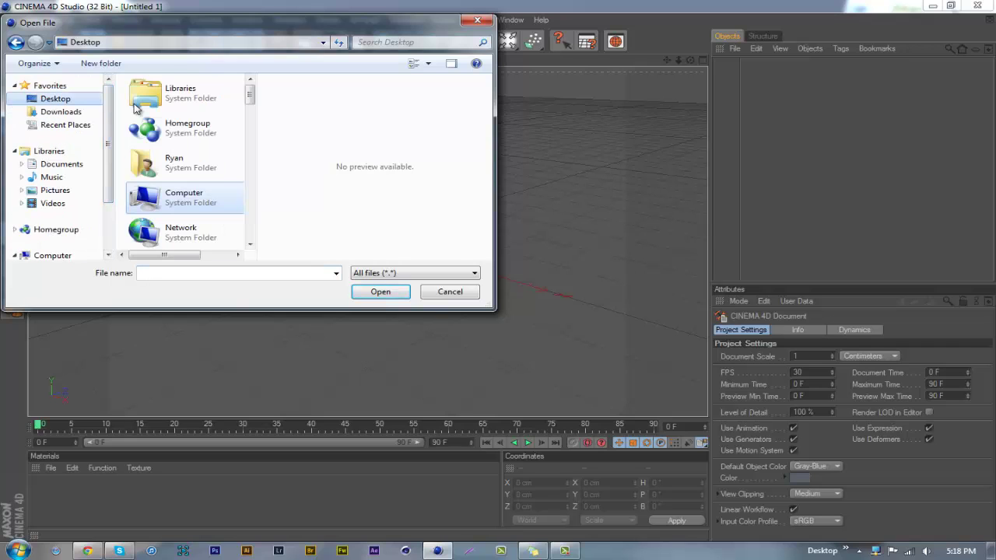
drag(251, 95, 258, 127)
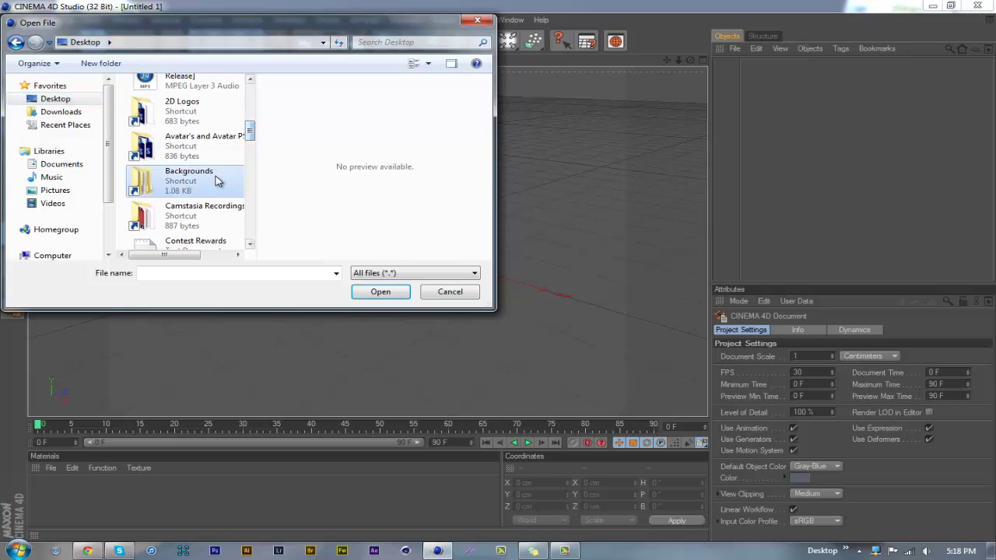
double_click(220, 198)
double_click(228, 151)
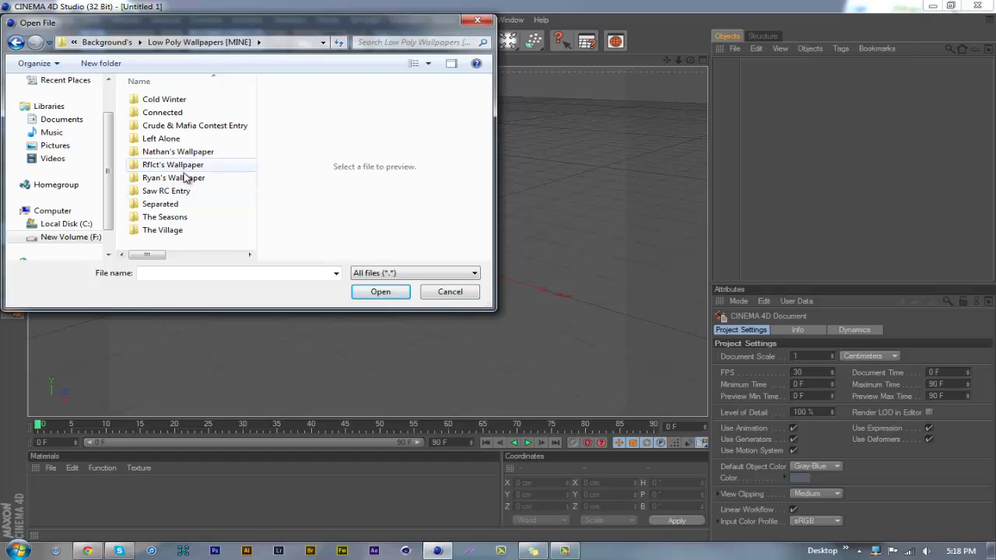
double_click(190, 230)
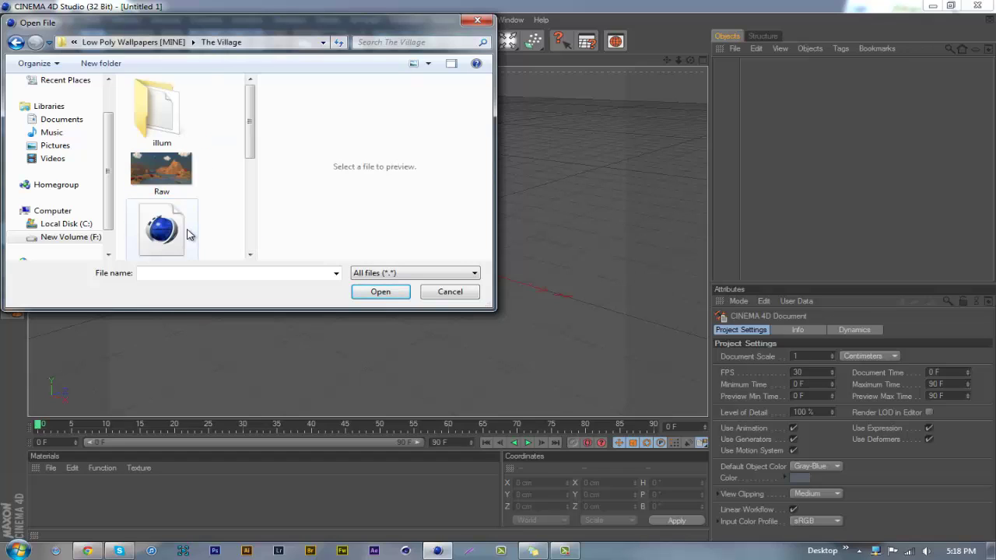
scroll(249, 146, down, 1)
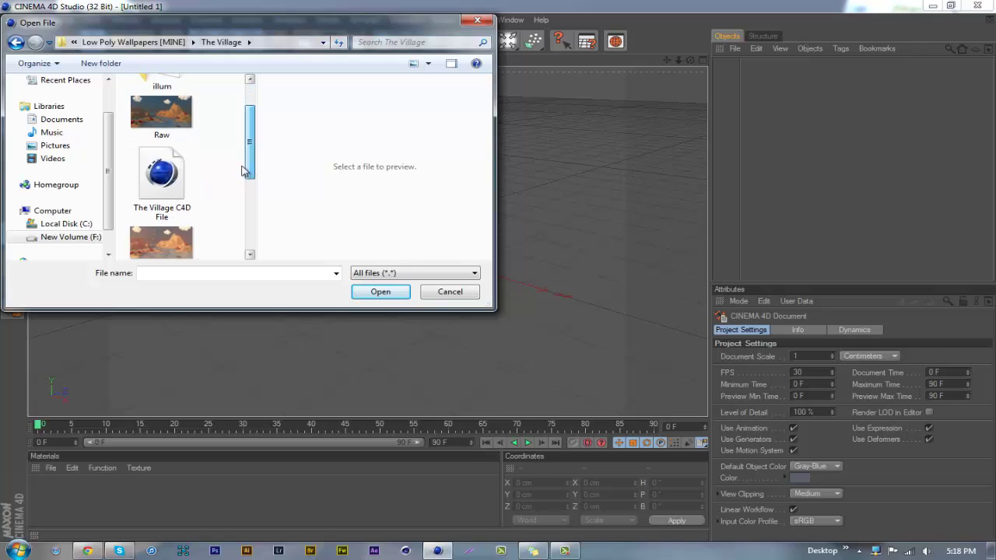
click(165, 185)
click(374, 302)
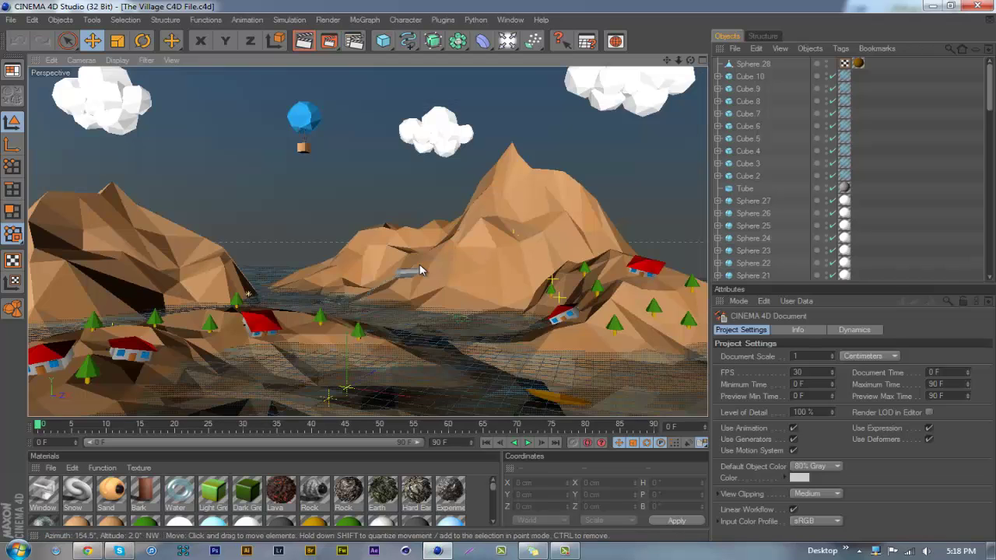
Dismiss the updater popup, then select and disable the existing Physical Sky object
click(474, 410)
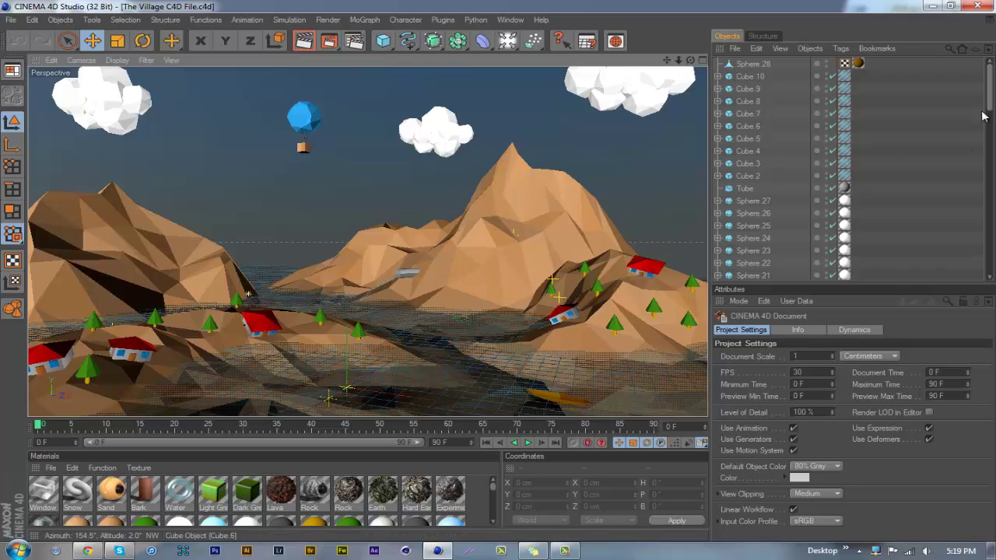
drag(988, 105, 962, 279)
scroll(778, 171, up, 3)
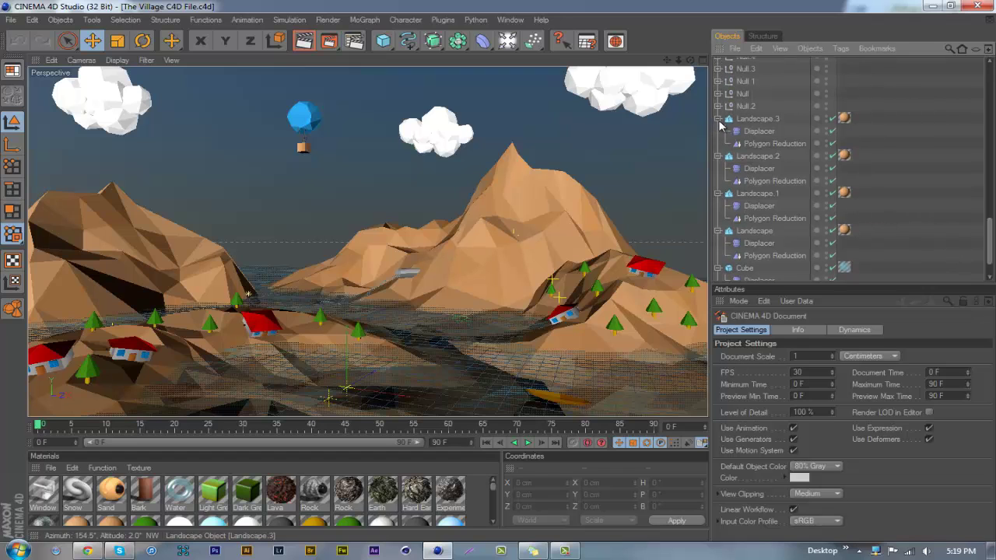
scroll(761, 175, down, 3)
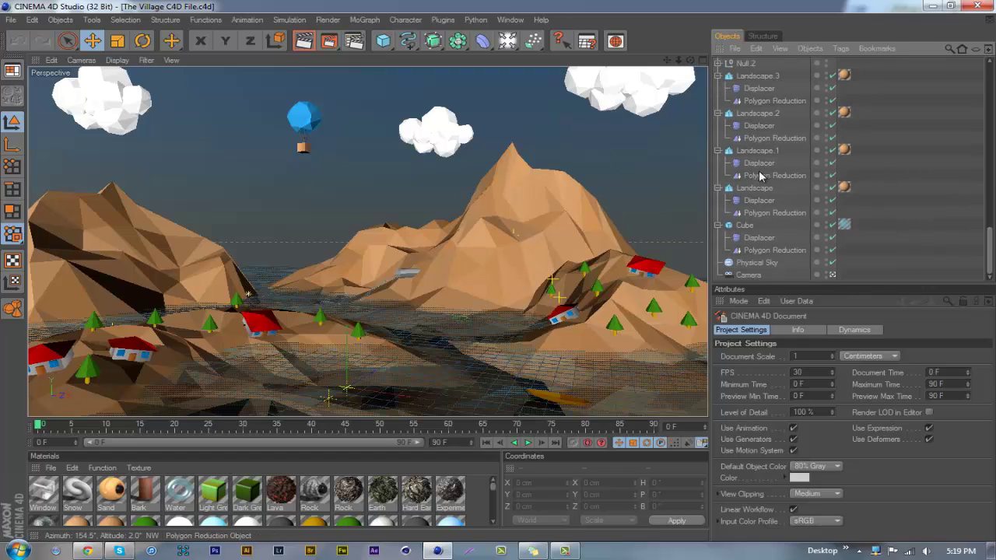
click(754, 263)
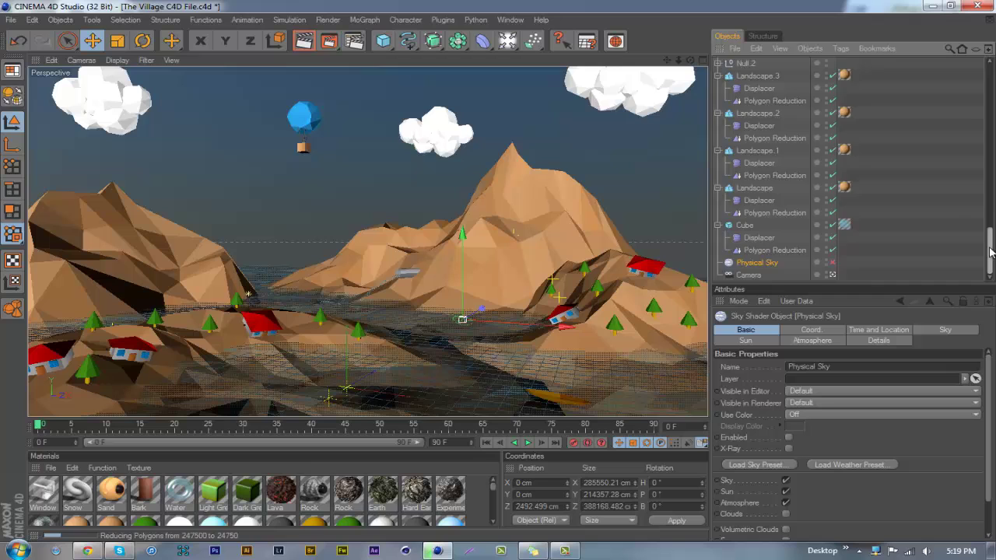
drag(989, 251, 985, 86)
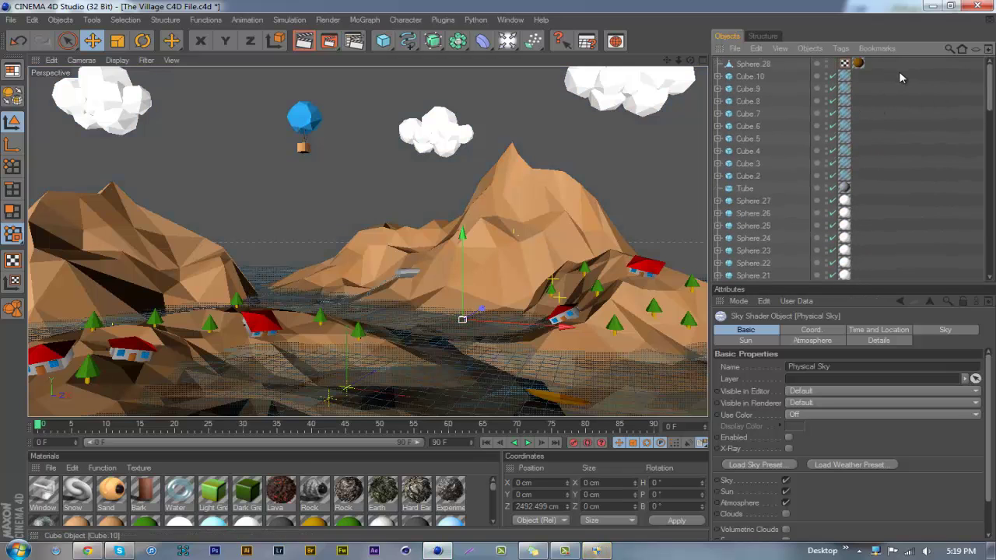
scroll(952, 242, down, 15)
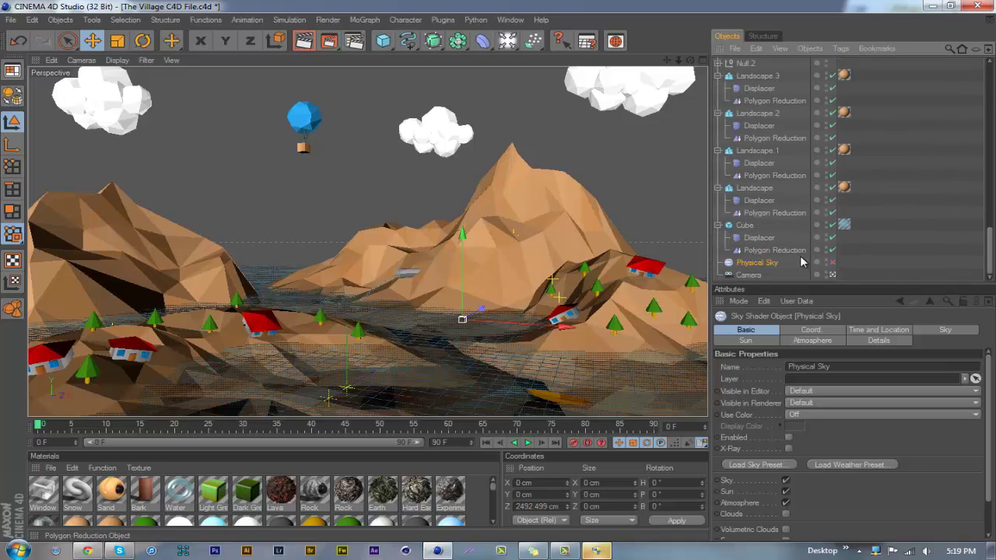
drag(991, 234, 989, 48)
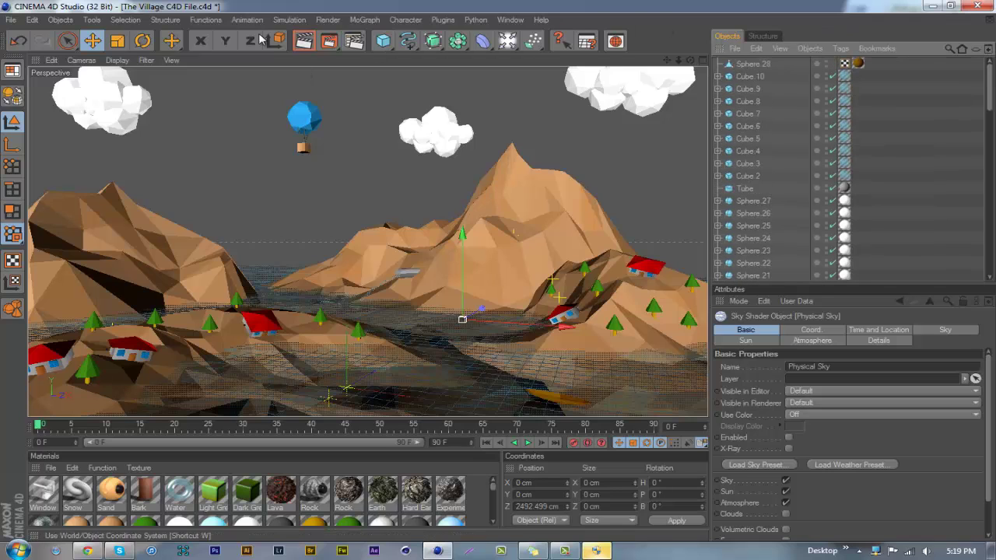
Create a new Sky object in the village scene
click(60, 21)
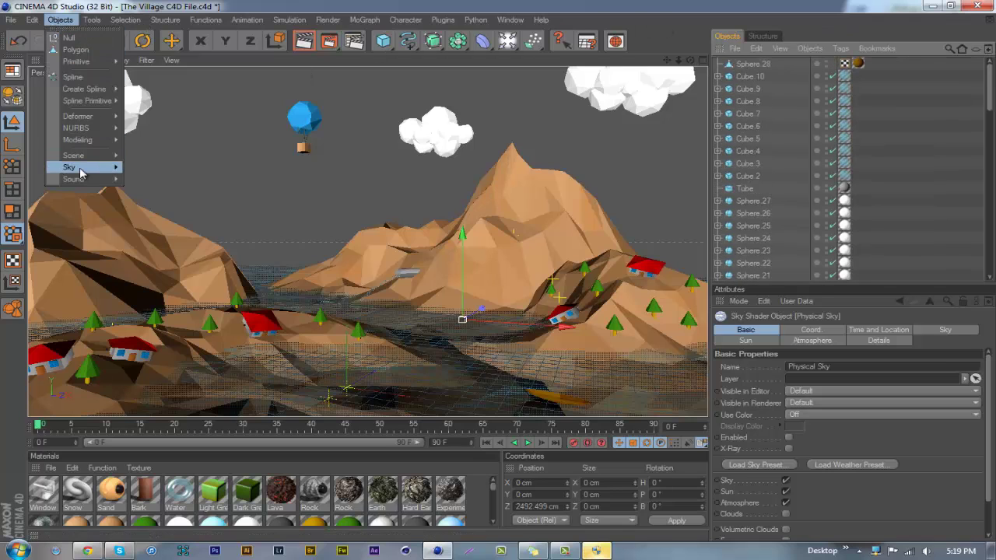
mouse_move(80, 169)
click(145, 170)
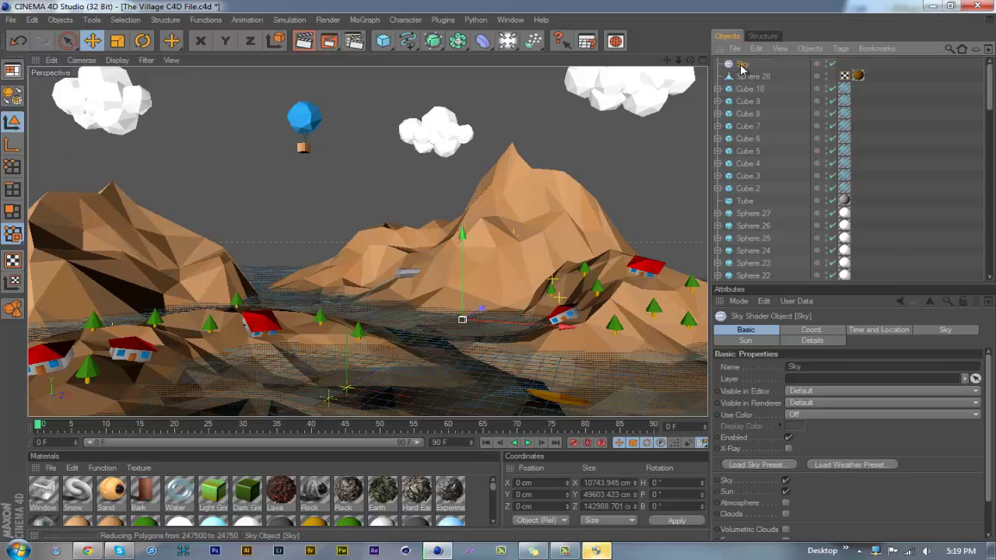
Enable Atmosphere on the new Sky and turn on Use Warm Colors for its sun
click(751, 329)
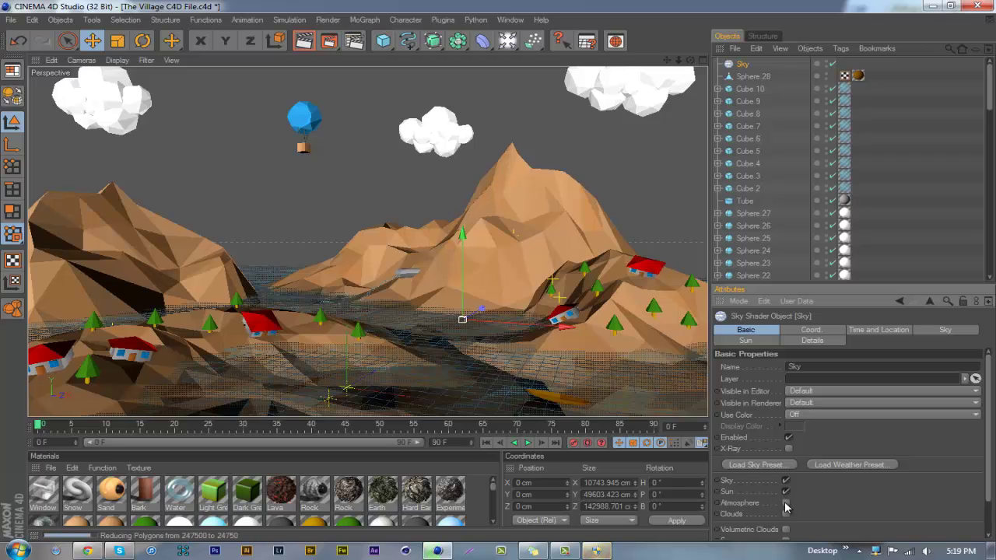
click(786, 504)
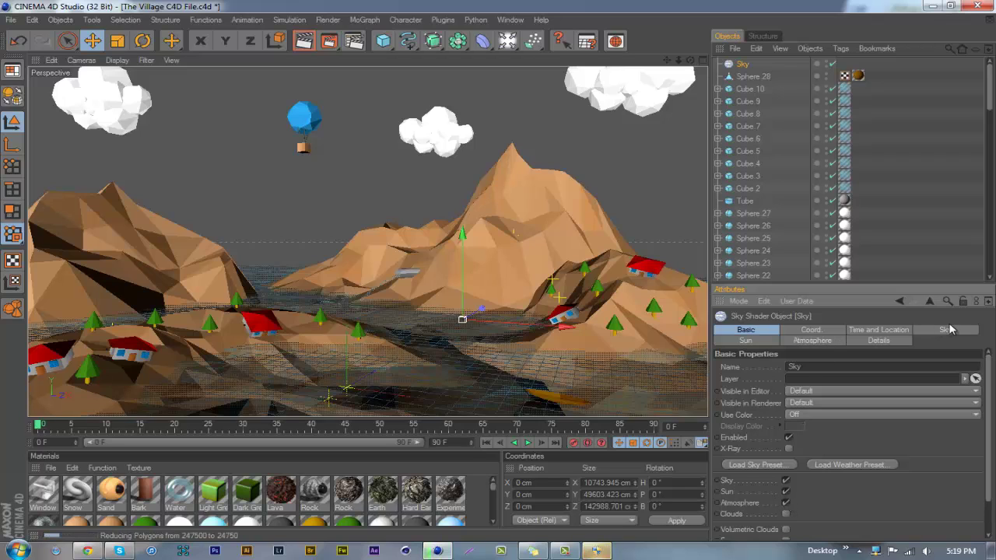
click(947, 330)
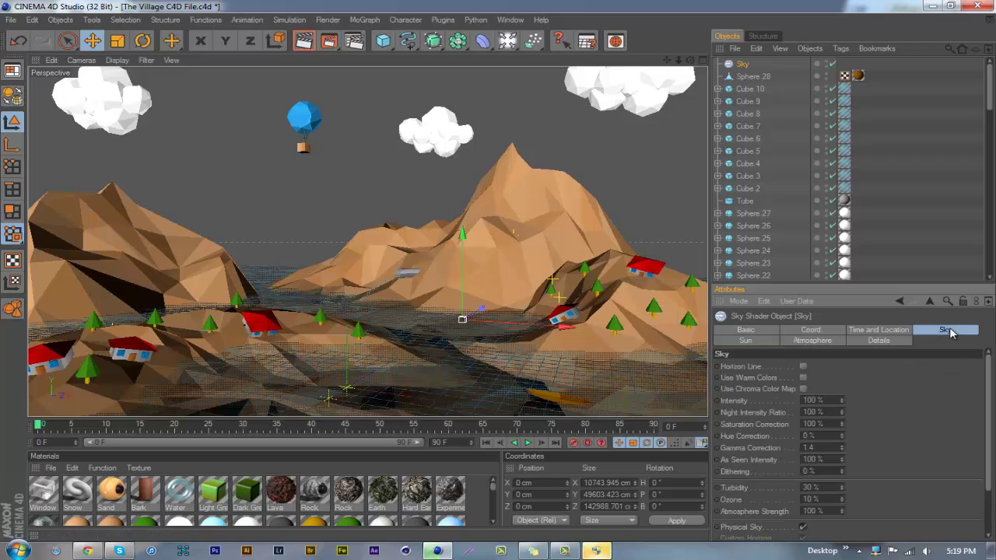
click(758, 342)
click(795, 382)
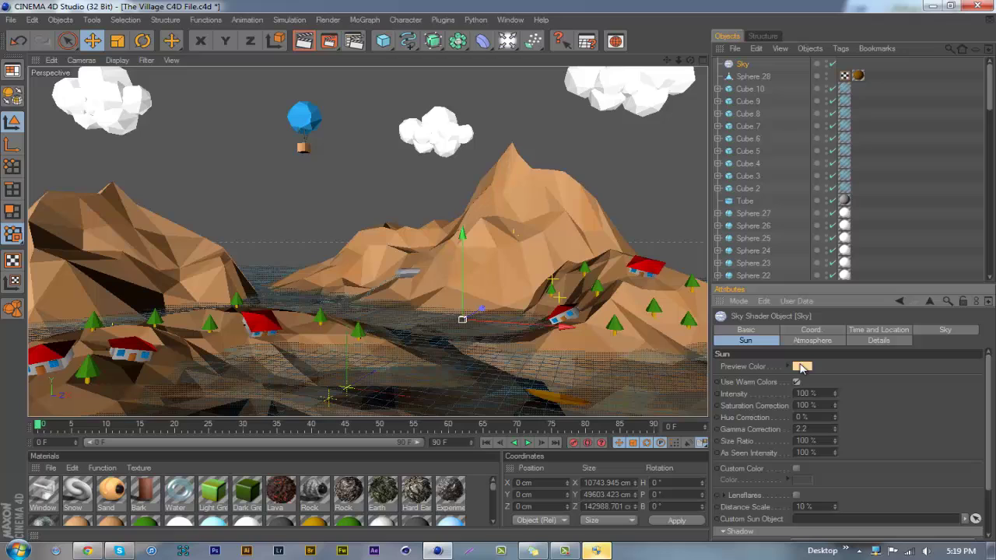
Check the Sky's time and location, keeping November 2013 and the Custom city coordinates
click(868, 330)
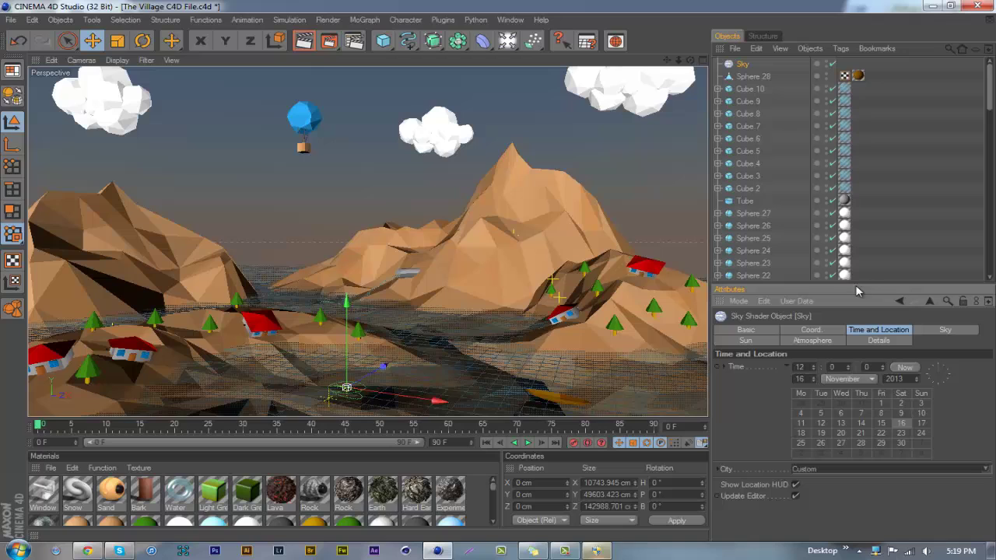
click(871, 379)
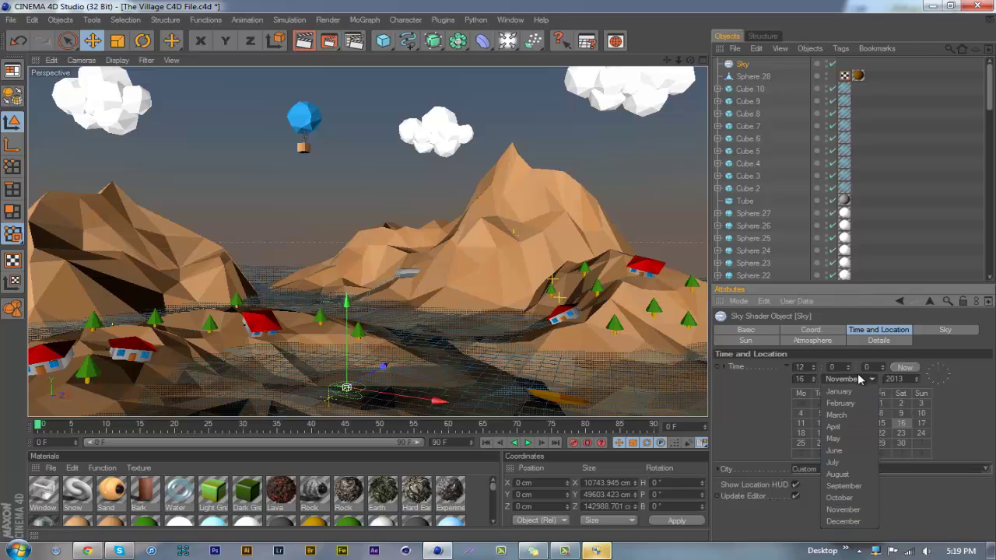
click(950, 398)
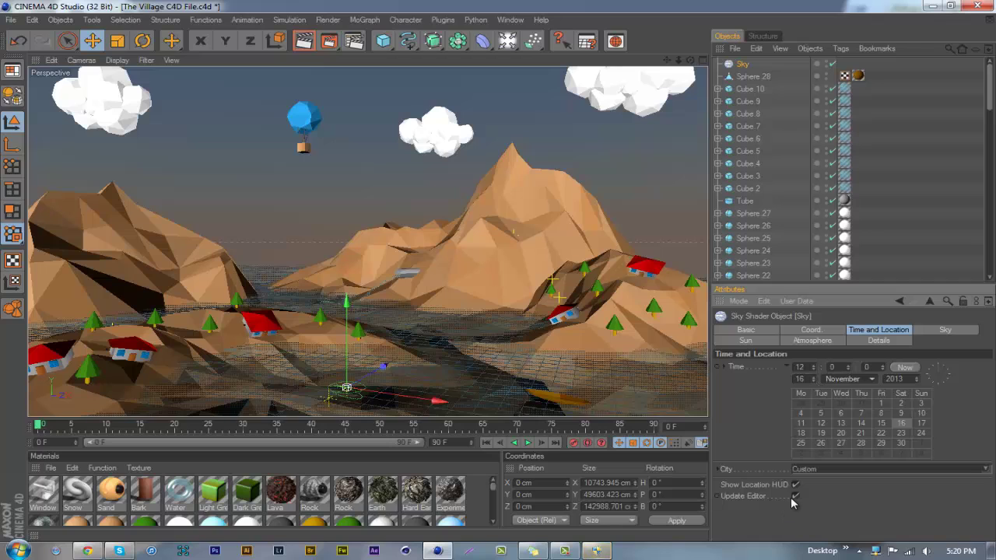
click(722, 470)
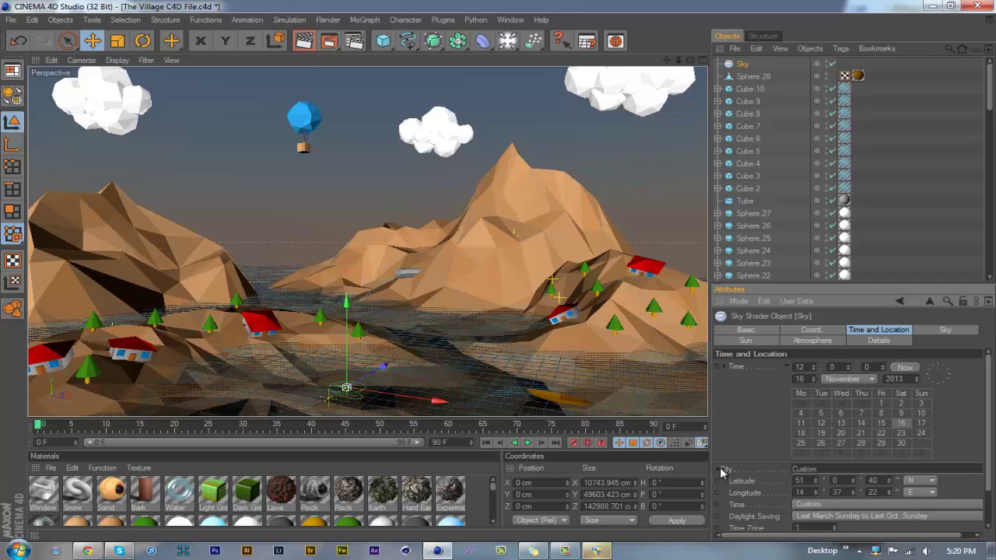
click(722, 470)
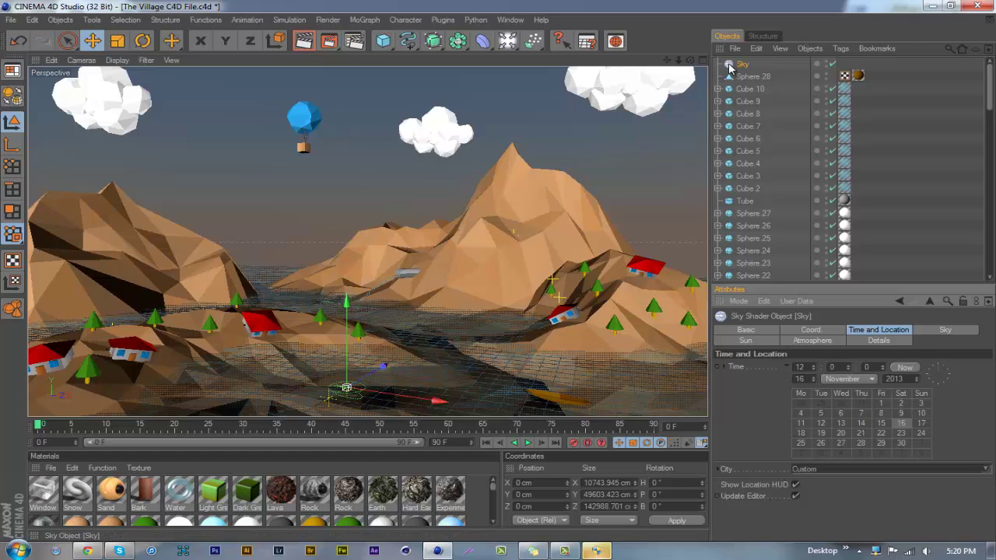
Leave the scene camera view and zoom out to see the whole village terrain
scroll(789, 223, down, 10)
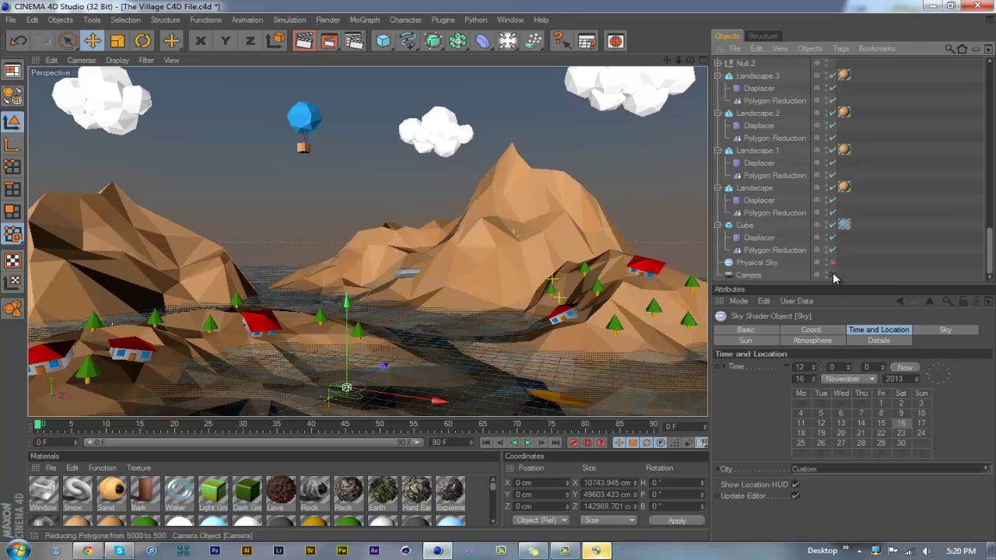
click(833, 275)
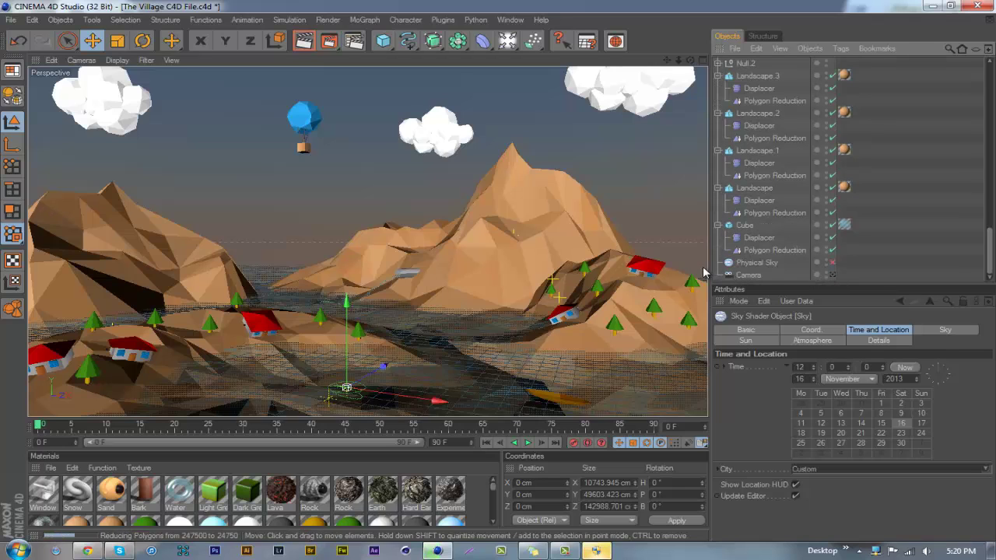
scroll(535, 243, down, 10)
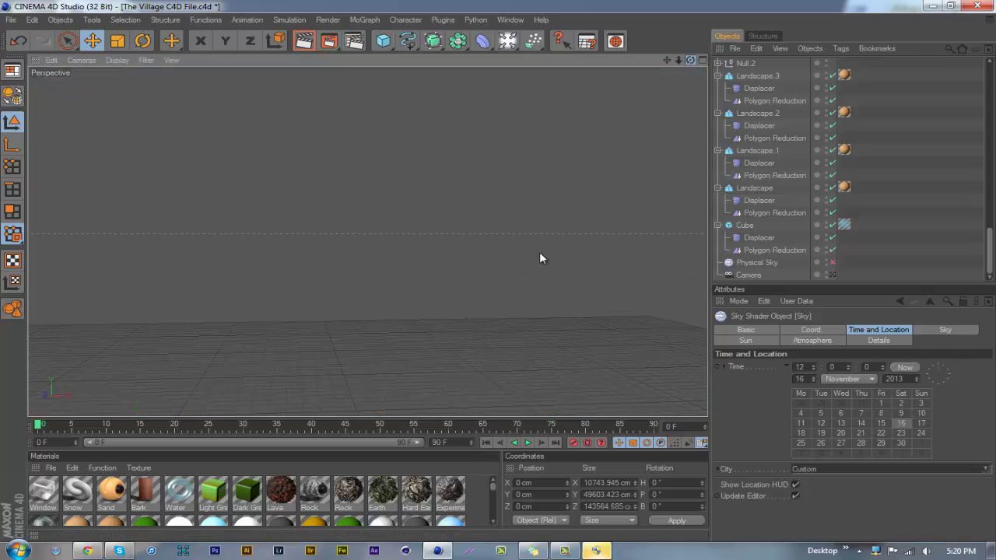
scroll(354, 278, down, 5)
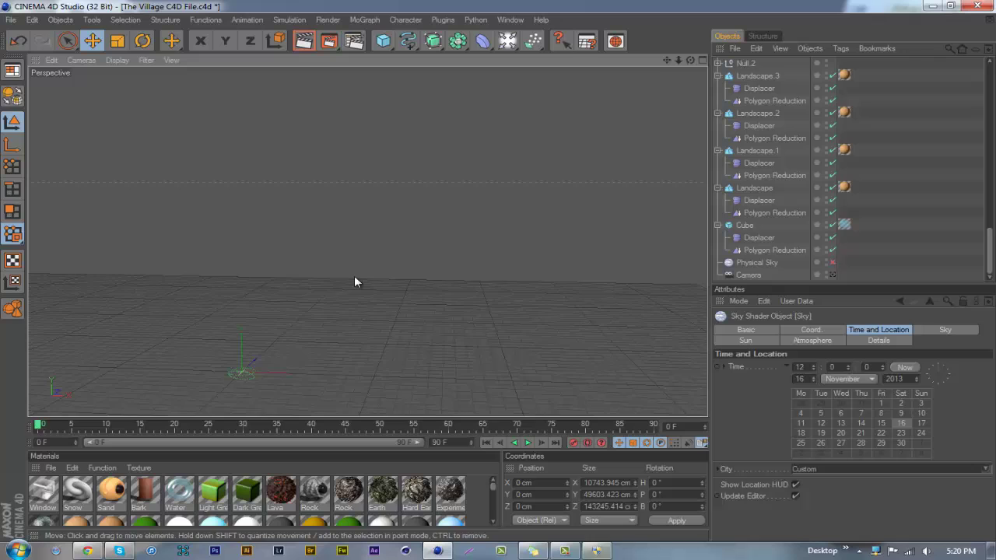
scroll(352, 282, down, 4)
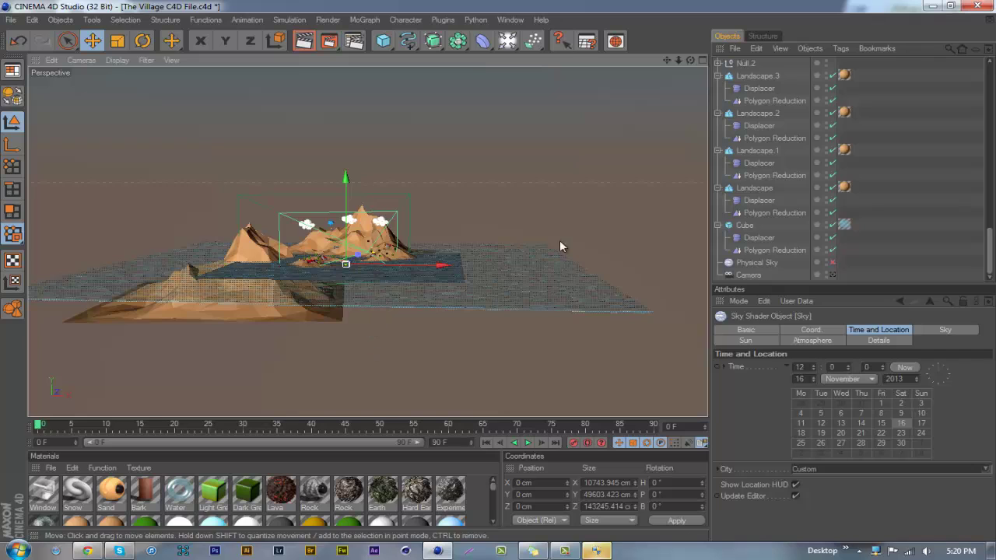
drag(985, 256, 985, 78)
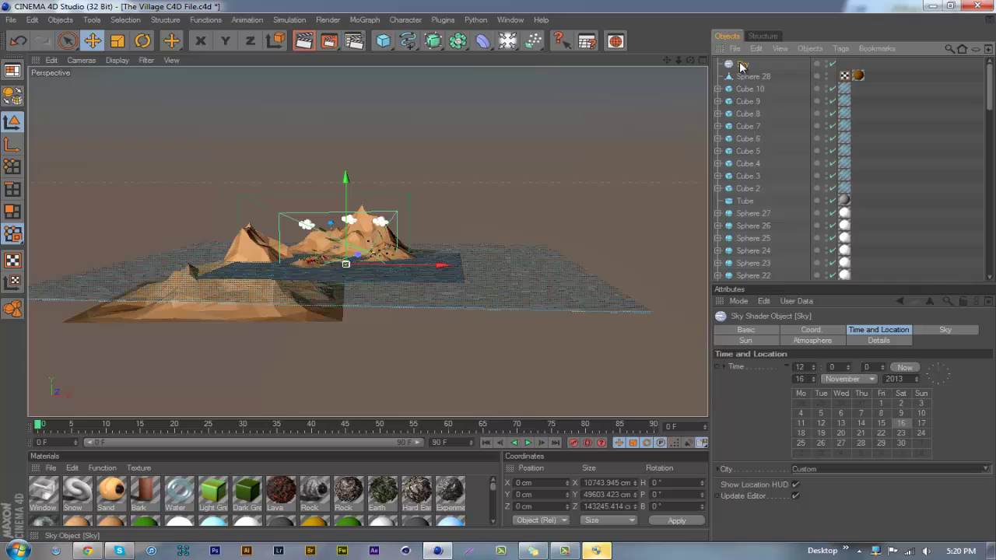
Test-rotate the Sky with the Rotate tool, then undo so it stays unrotated
click(143, 41)
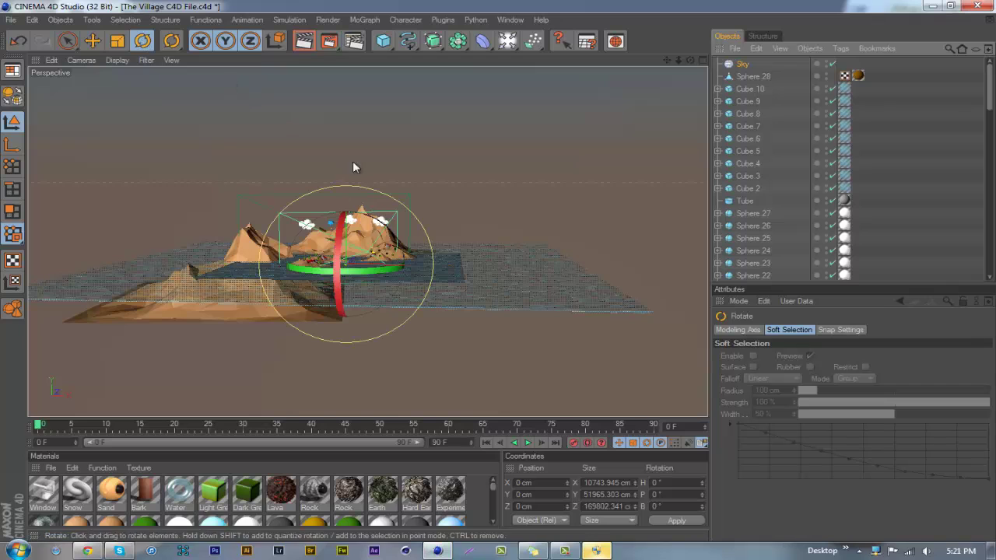
drag(369, 246, 434, 187)
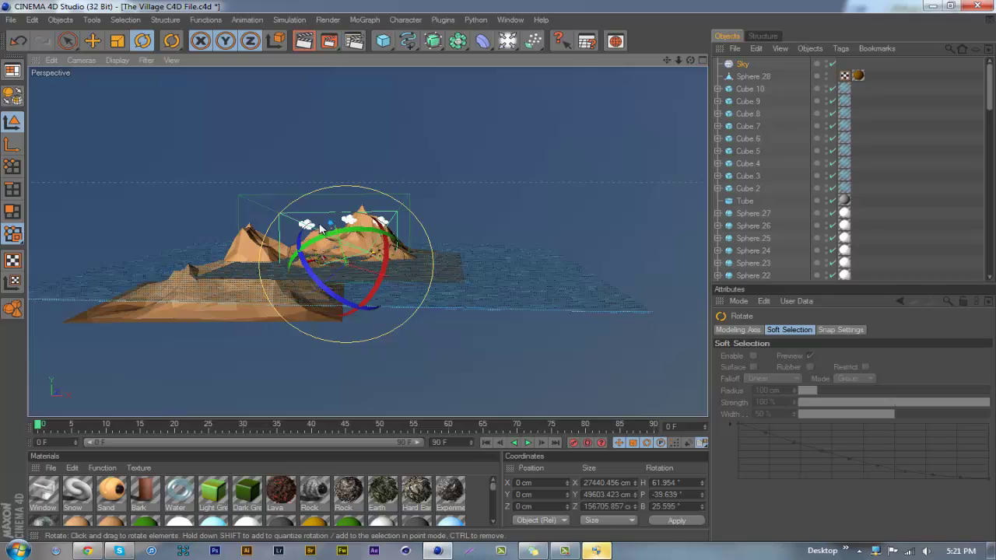
key(ctrl+z)
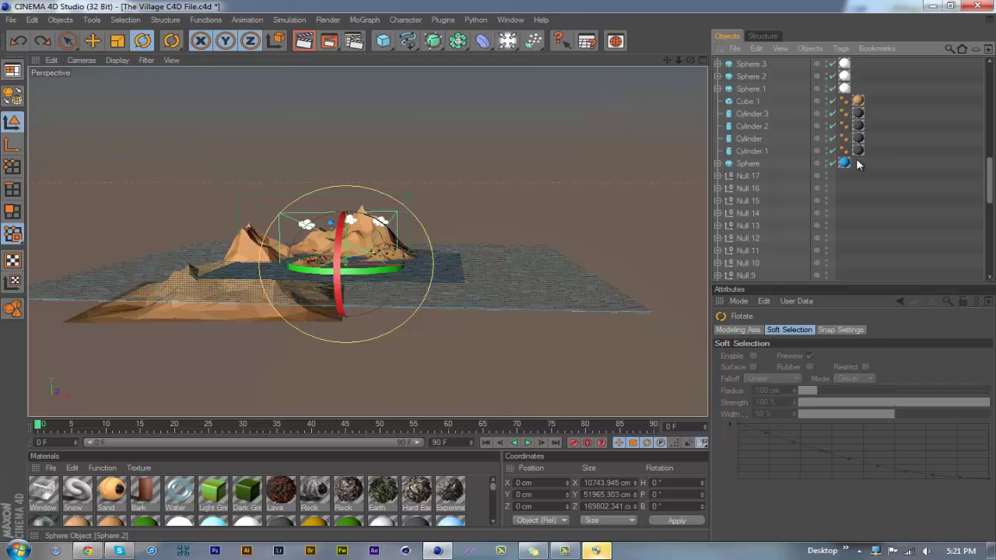
scroll(856, 171, down, 10)
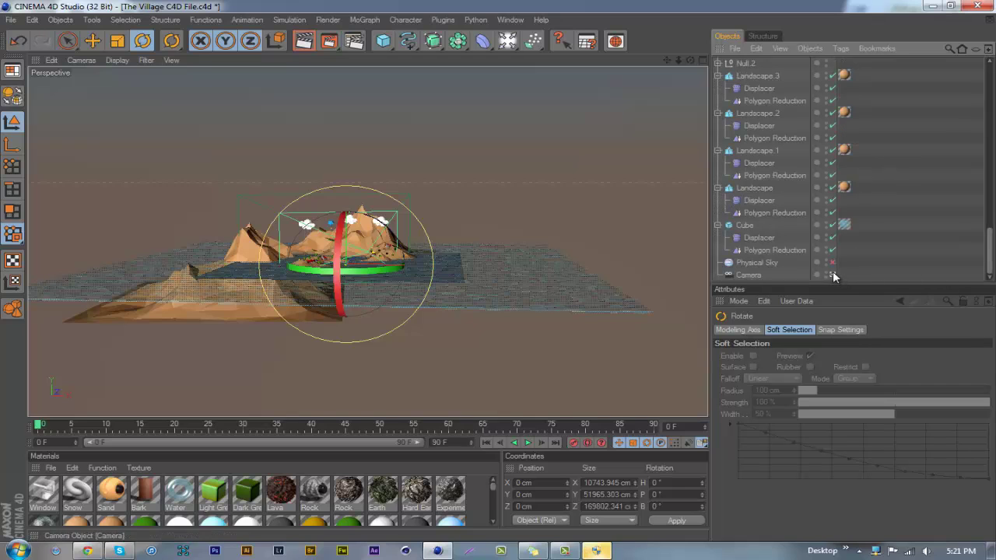
With Physical Sky disabled, test-render the camera view and shrink the window over the wallpaper
click(832, 275)
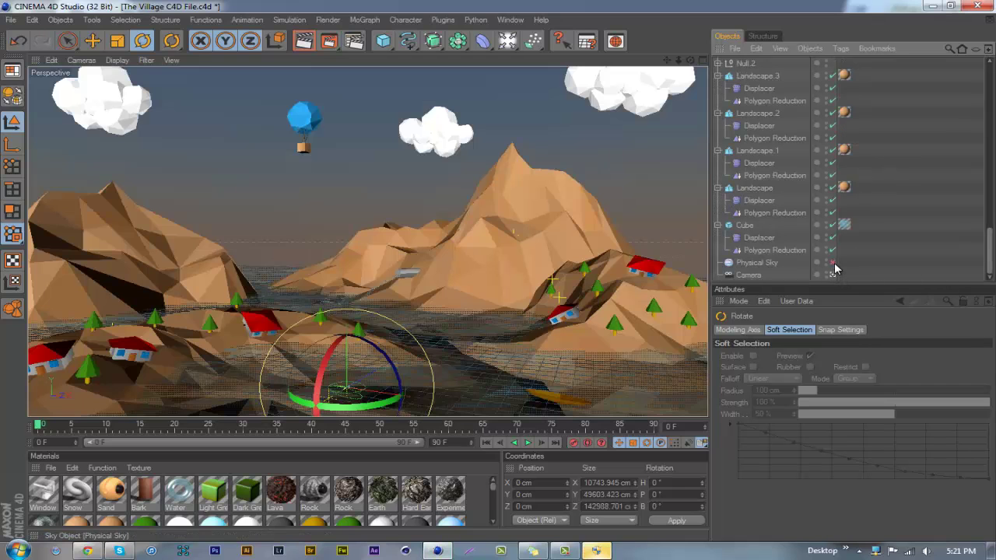
click(832, 263)
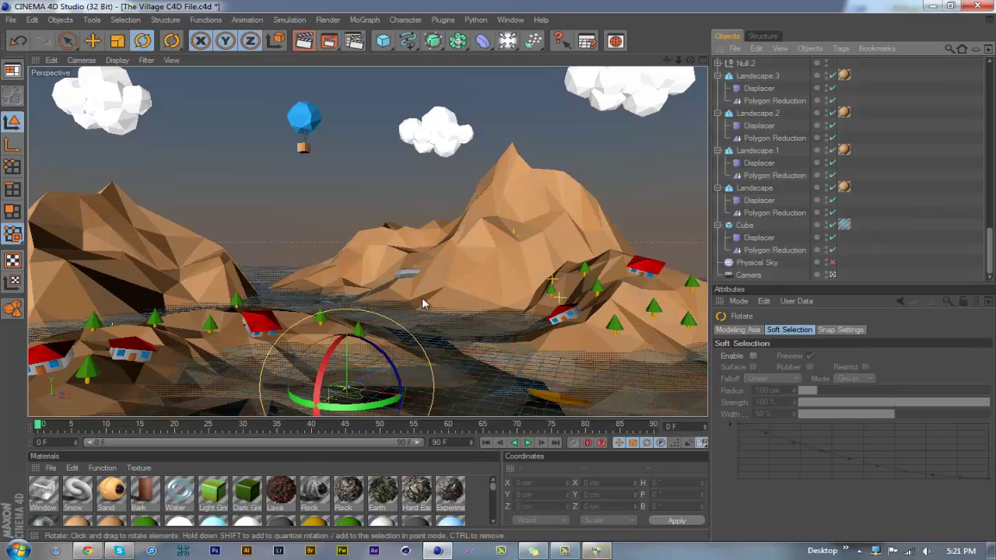
click(305, 42)
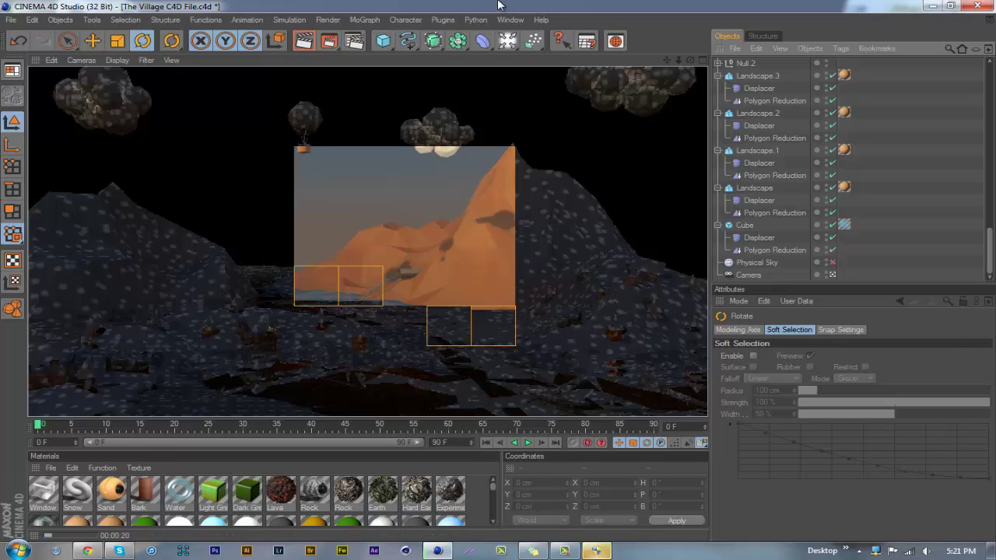
drag(459, 7, 611, 400)
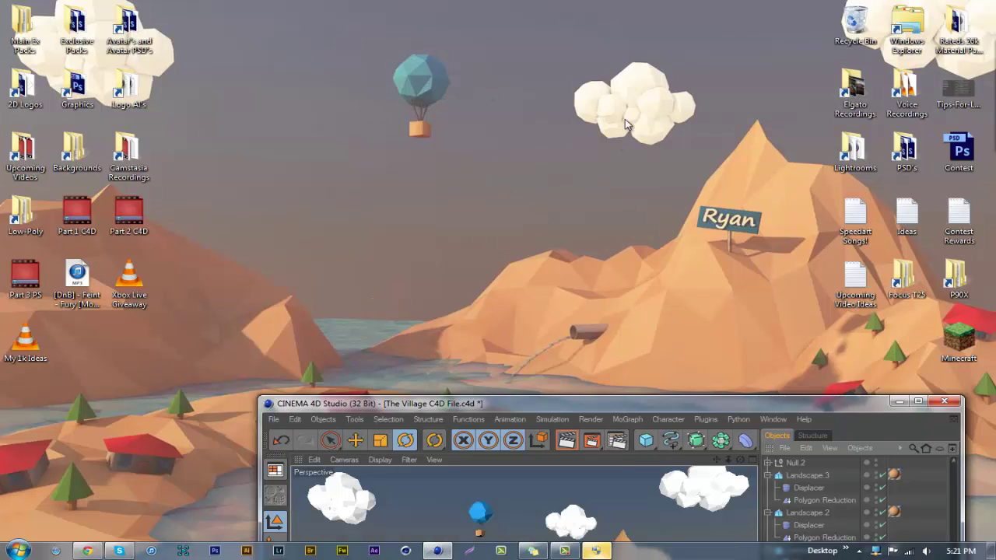
Drag the Cinema 4D window back up to compare against the village wallpaper
drag(651, 411, 486, 1)
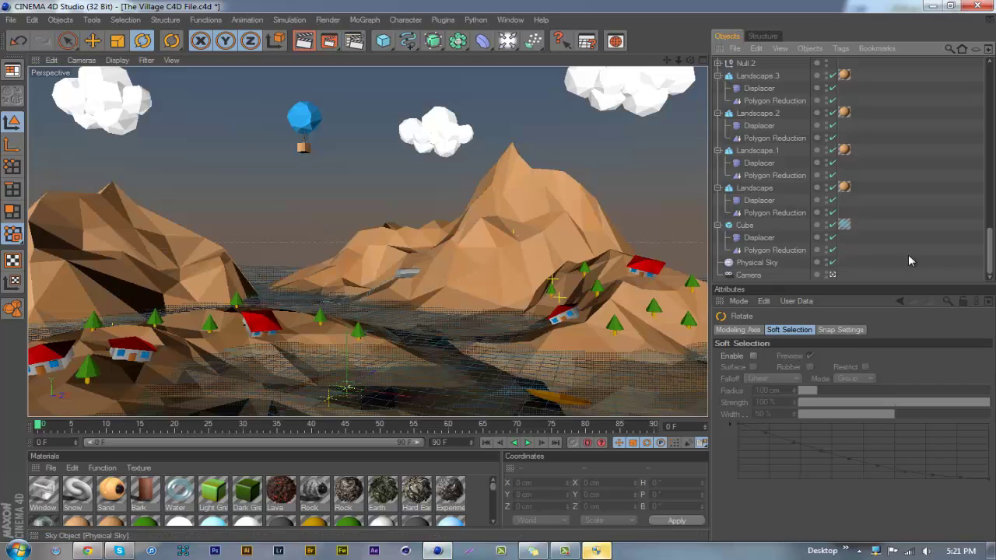
Disable the new Sky, render the camera view with Ctrl+R, and restore the window over the wallpaper
drag(988, 257, 924, 45)
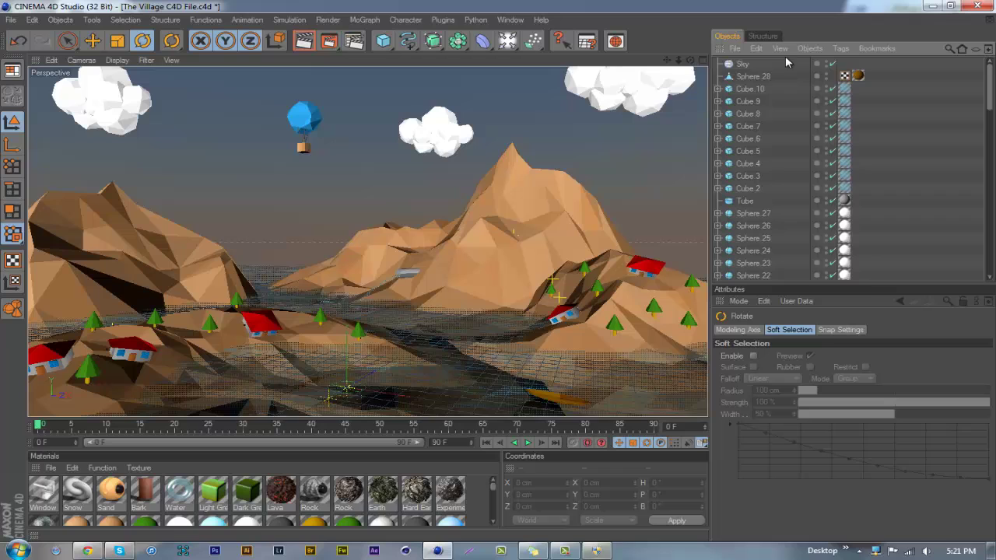
click(832, 64)
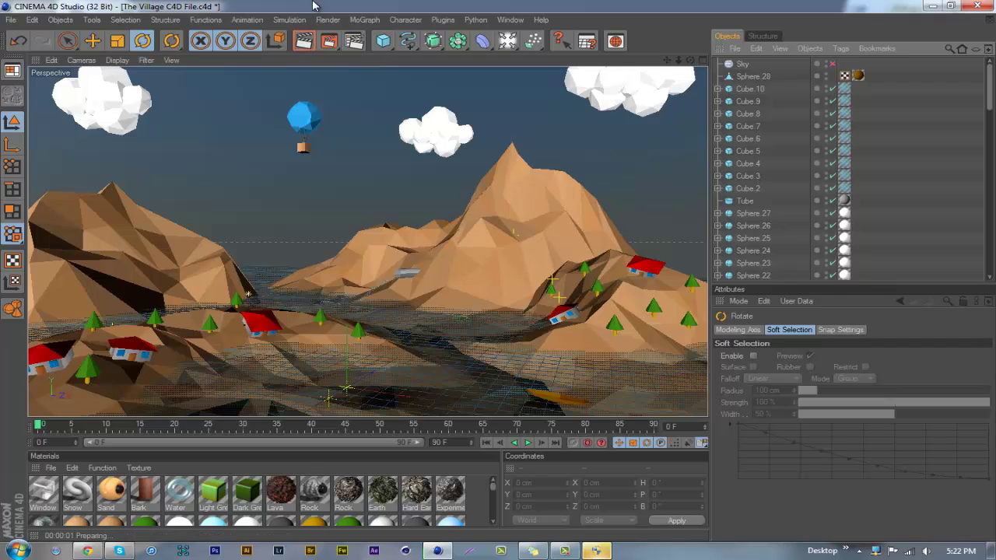
key(ctrl+r)
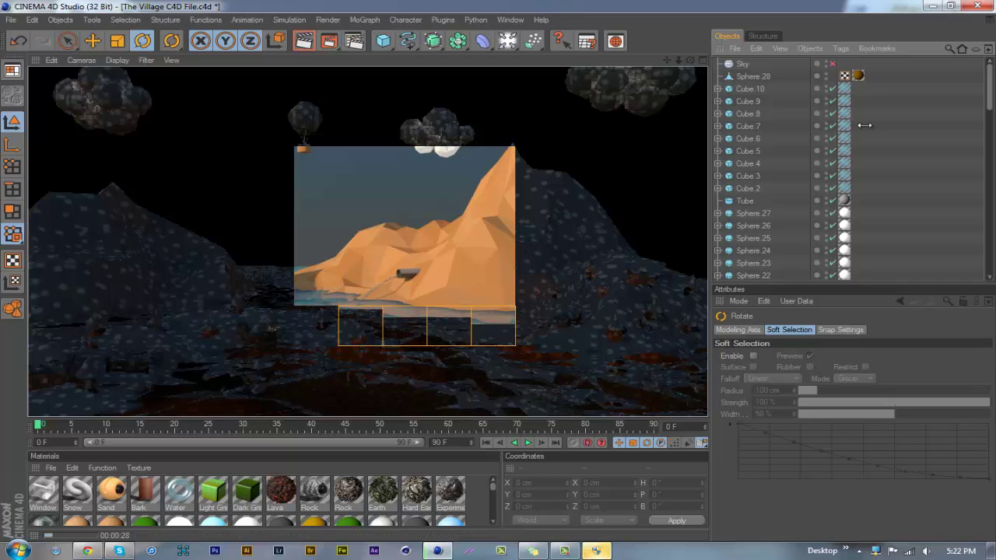
drag(523, 5, 518, 363)
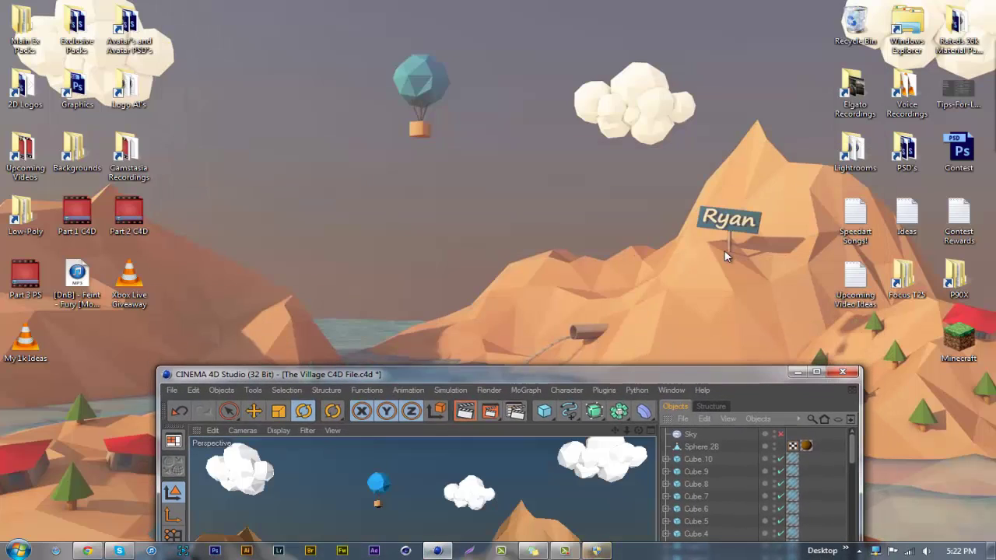
Reposition the Cinema 4D window up and to the right over the low-poly wallpaper
drag(671, 374, 594, 404)
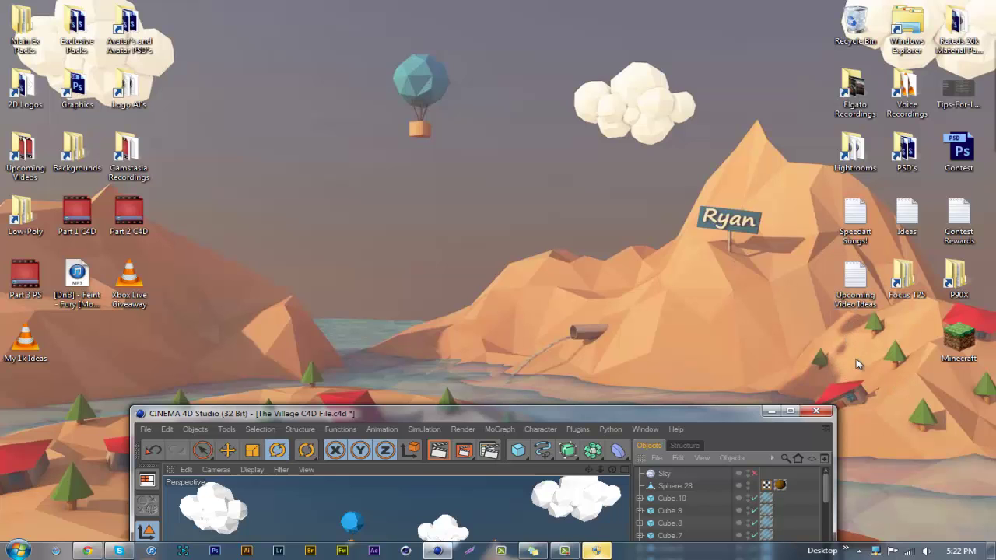
drag(738, 413, 783, 329)
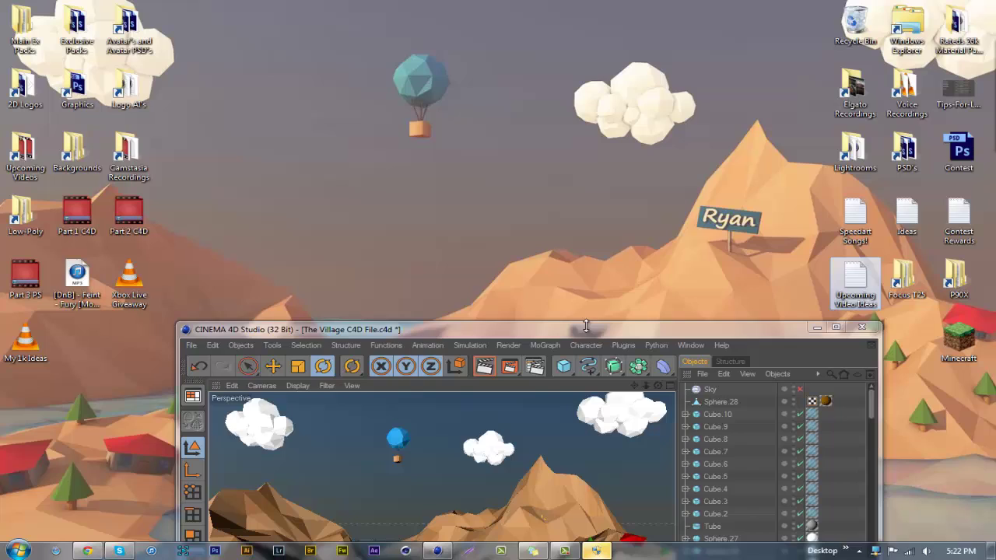
Drag the Cinema 4D window to the top of the screen to maximize it
drag(586, 326, 491, 61)
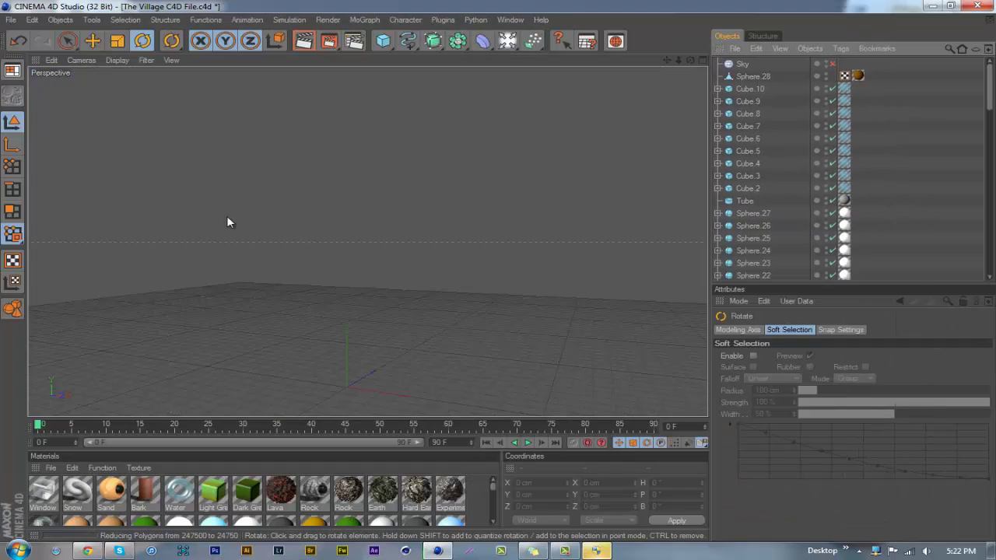